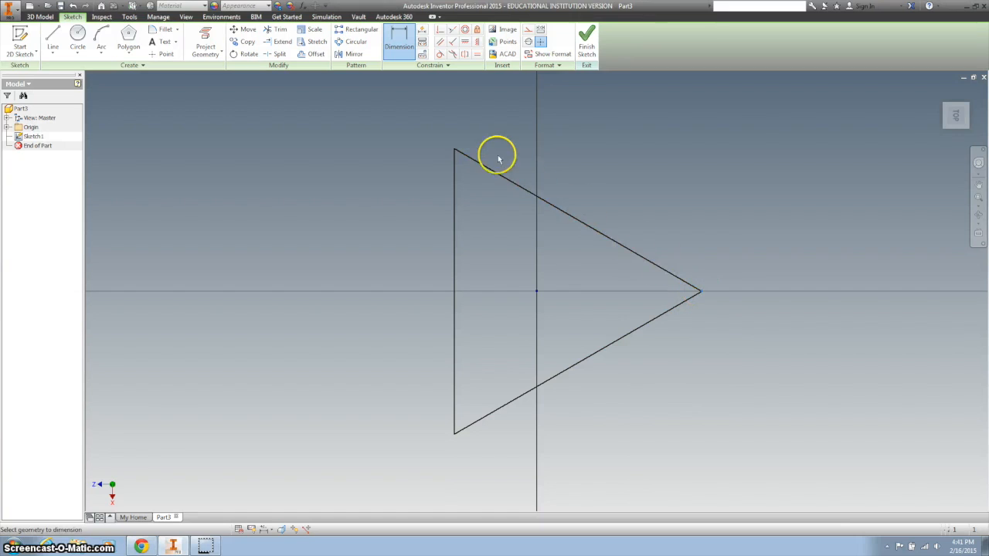
Dimension the horizontal distance between the triangle's upper-left and right corners and set it to .556 in
click(453, 149)
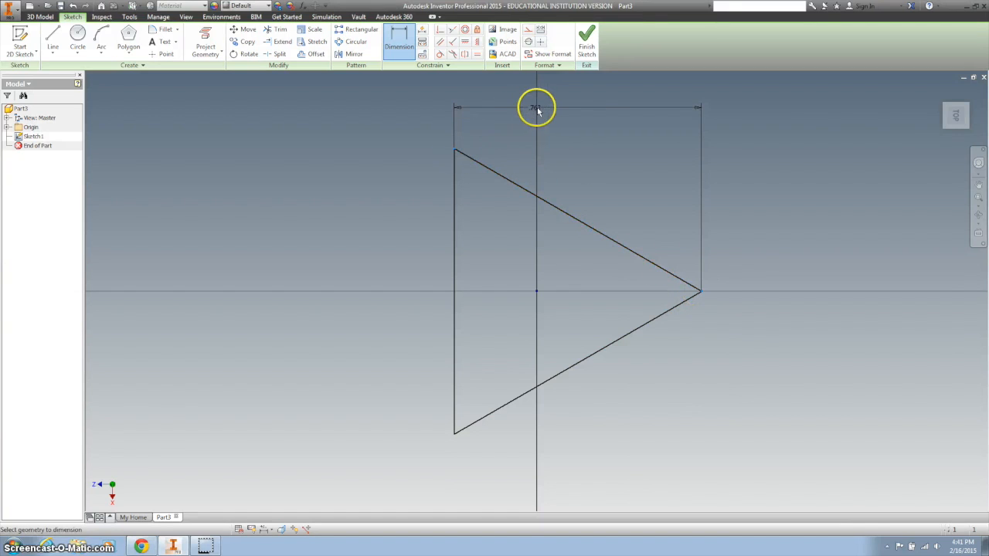
click(538, 108)
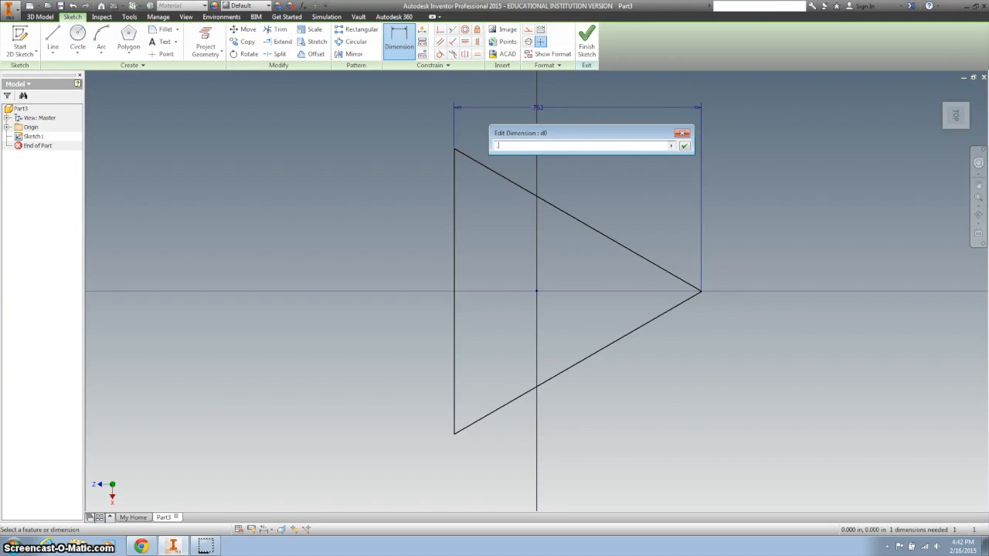
text(.556)
key(Return)
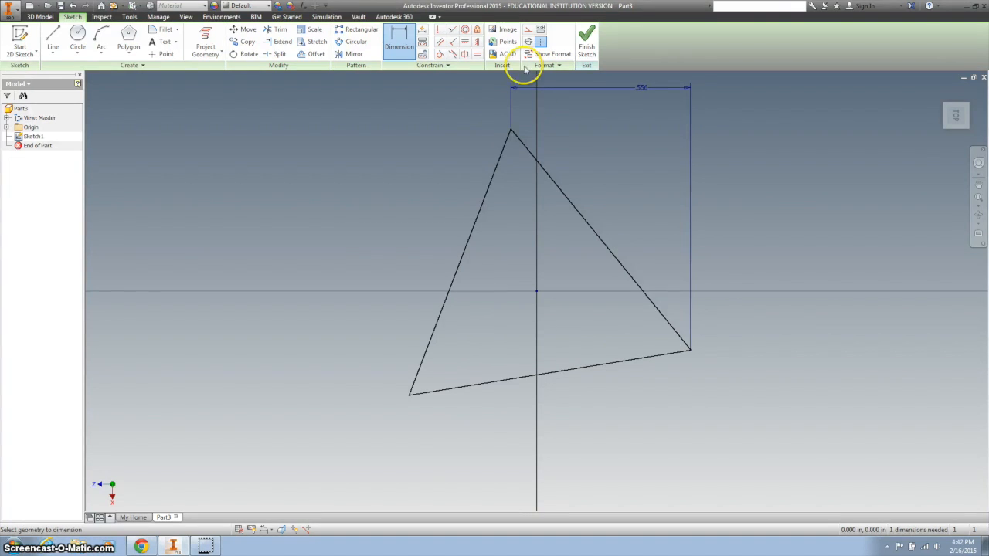
Draw a horizontal reference line from the sketch origin leftward past the triangle's left edge
click(53, 39)
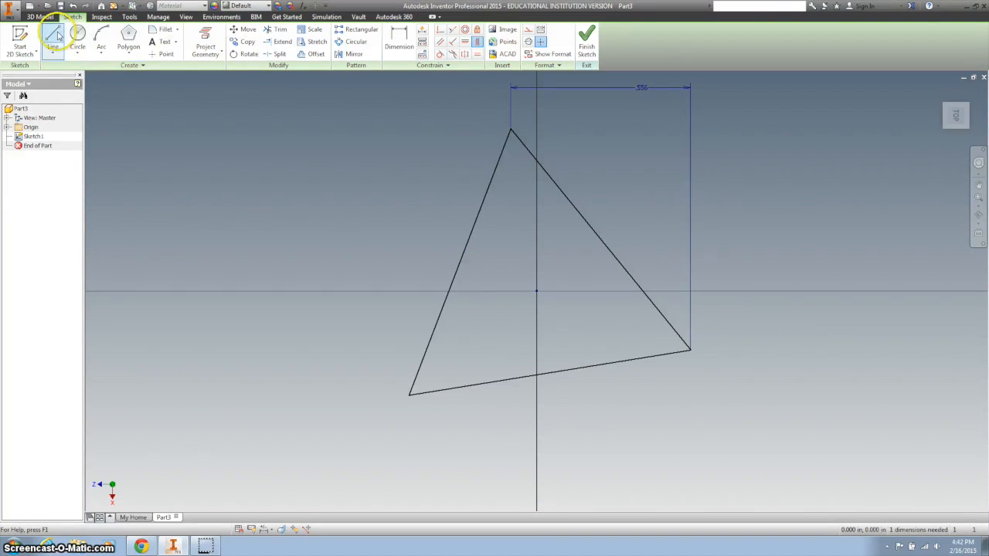
click(536, 290)
click(355, 290)
key(Escape)
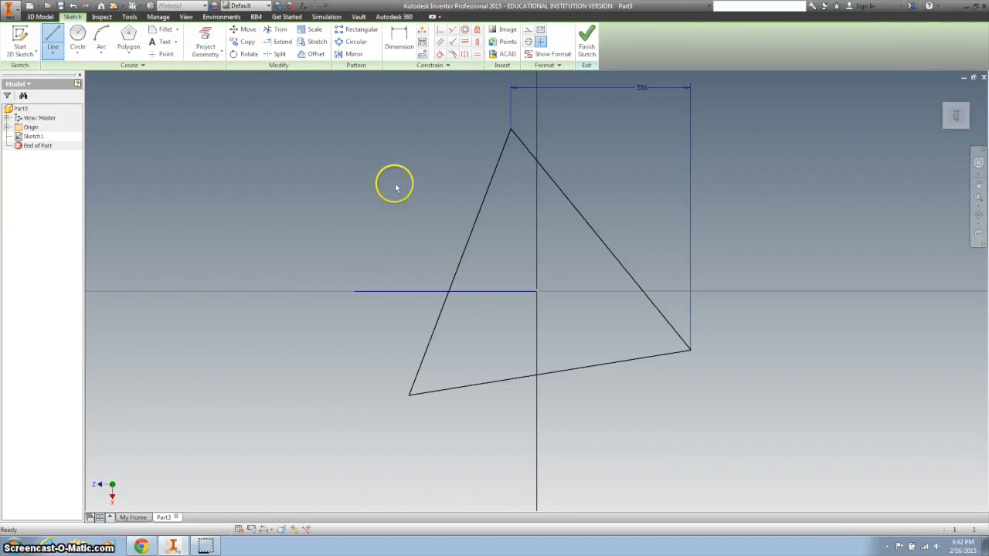
Apply a perpendicular constraint between the triangle's left side and the horizontal reference line
click(453, 41)
click(481, 200)
click(413, 292)
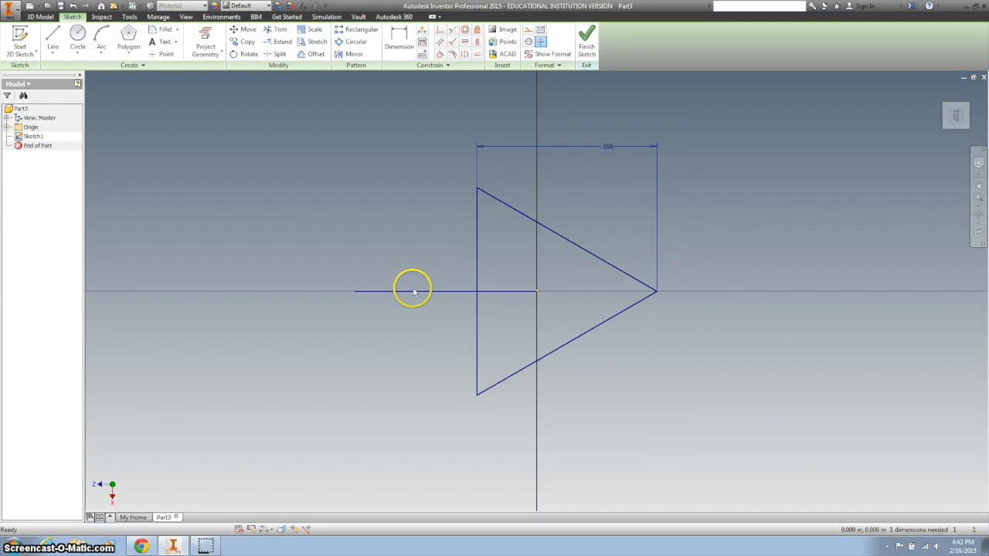
Delete the horizontal reference line from the sketch
click(431, 35)
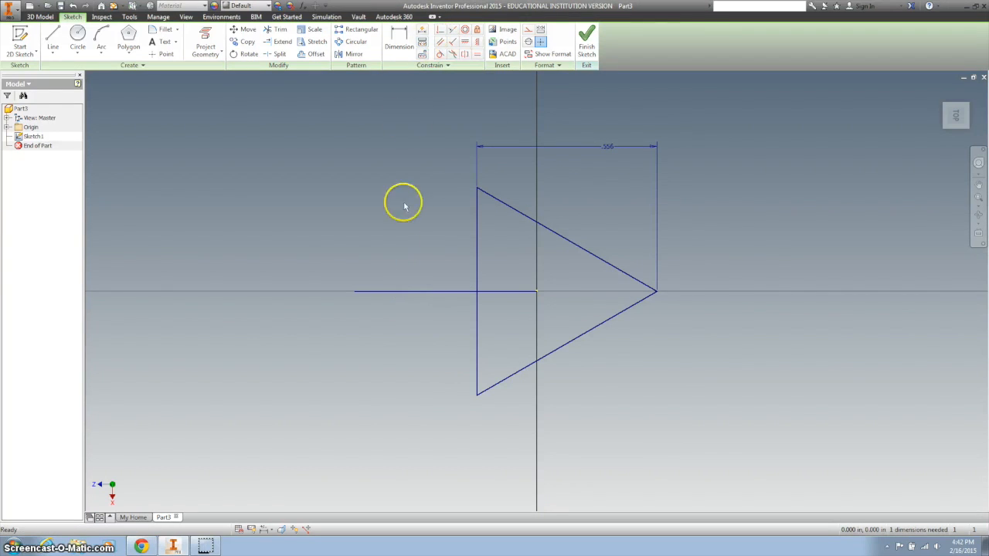
click(392, 293)
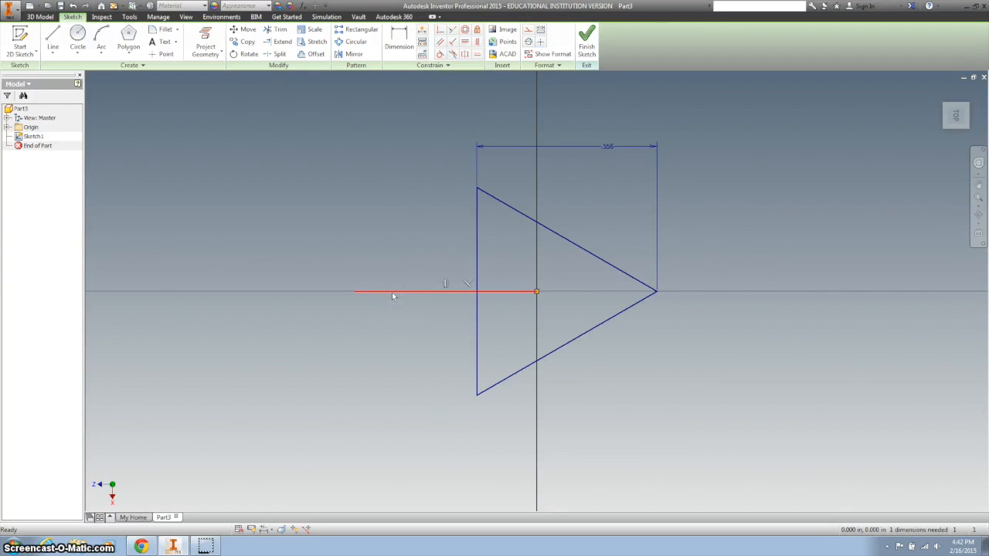
click(392, 255)
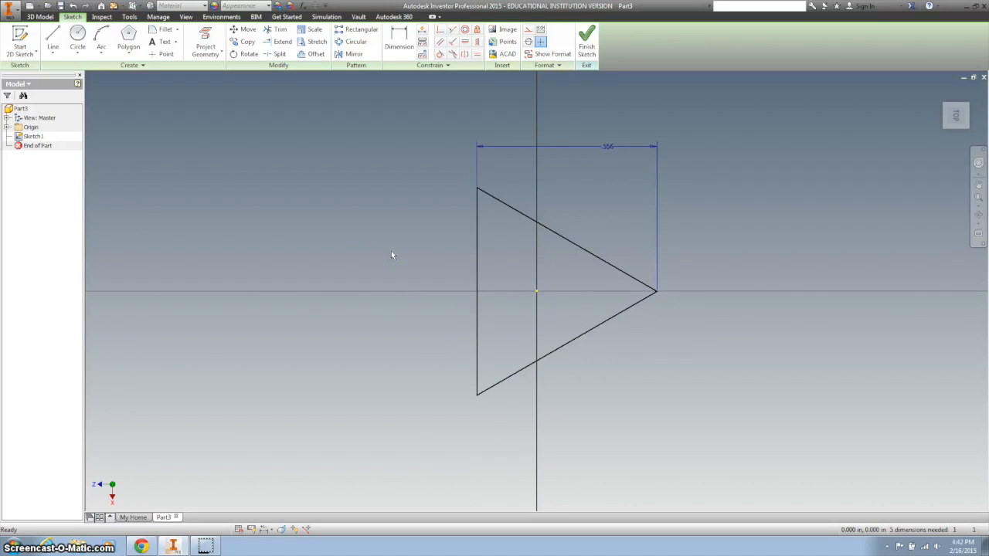
Finish the sketch and start extruding the triangle profile downward using Direction 2
click(586, 35)
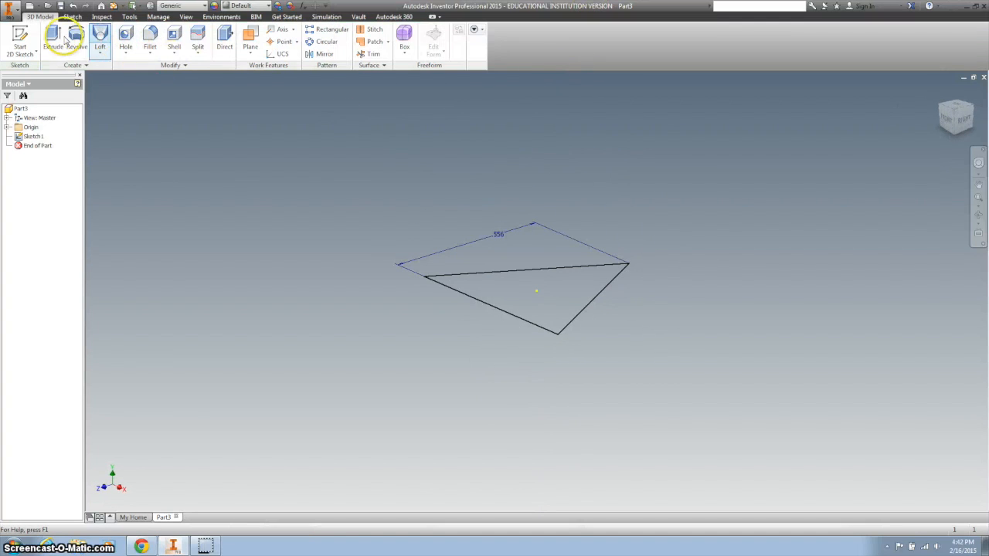
click(53, 35)
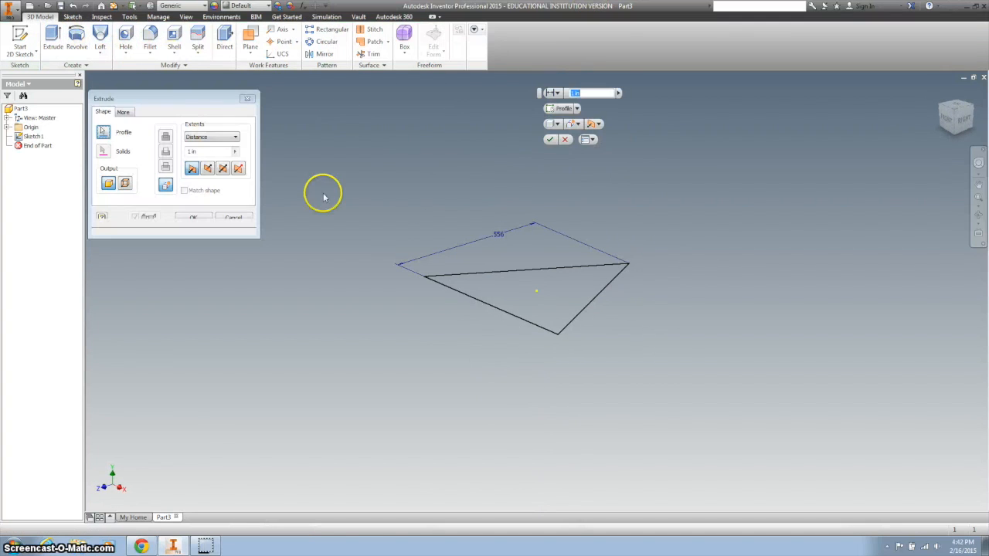
click(596, 123)
click(616, 147)
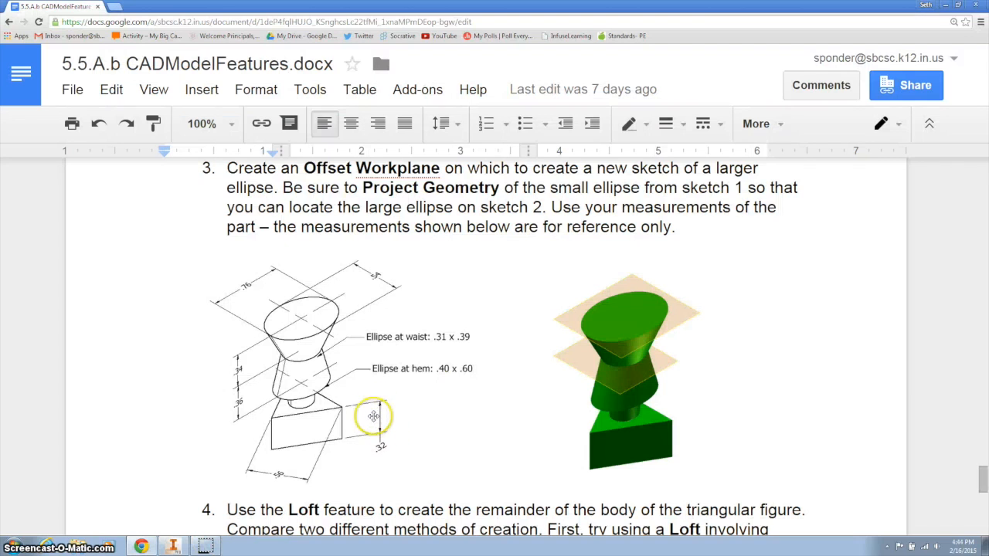
Examine the female figure's instructions and dimensioned base drawings in the 5.5.A.b CADModelFeatures document
scroll(472, 395, up, 3)
scroll(481, 398, up, 6)
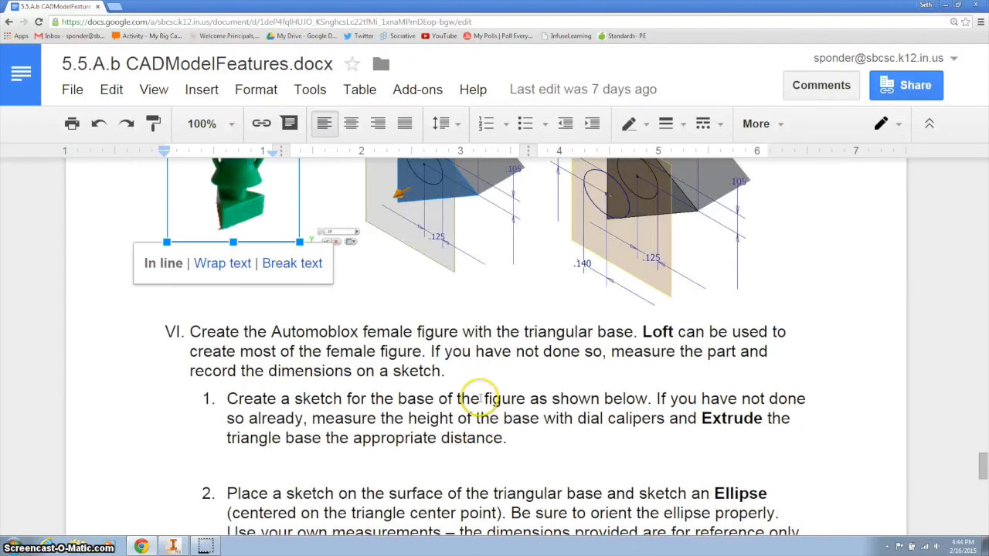
scroll(506, 309, down, 9)
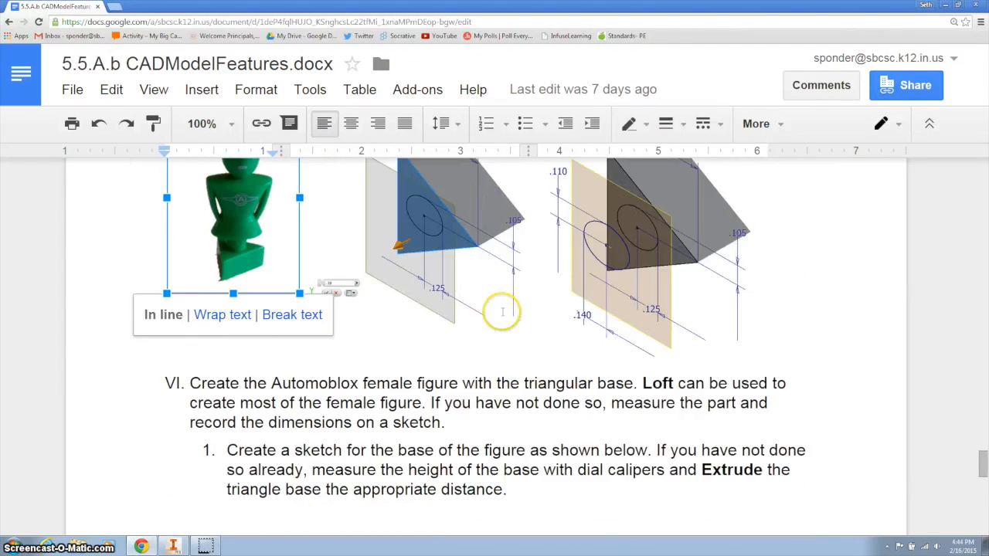
scroll(503, 394, up, 9)
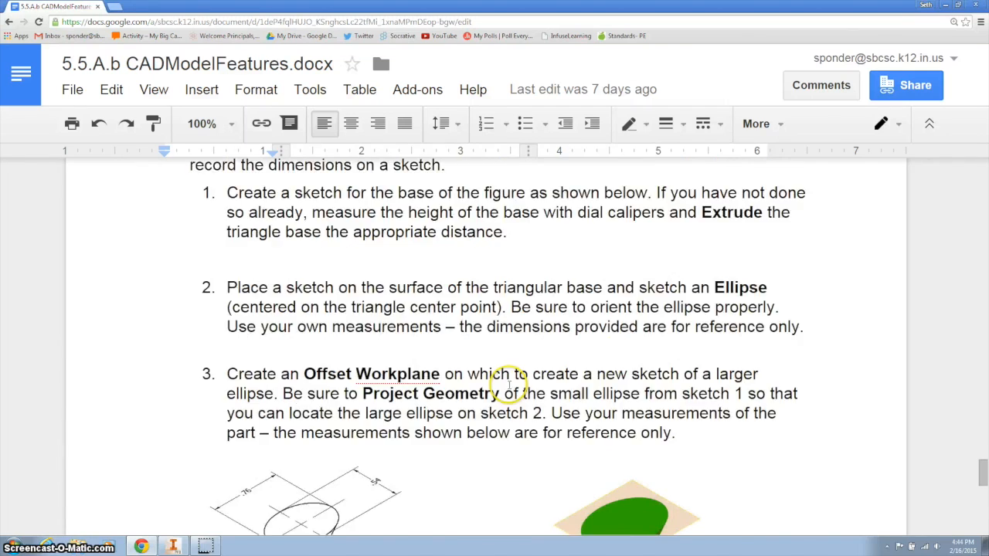
click(532, 341)
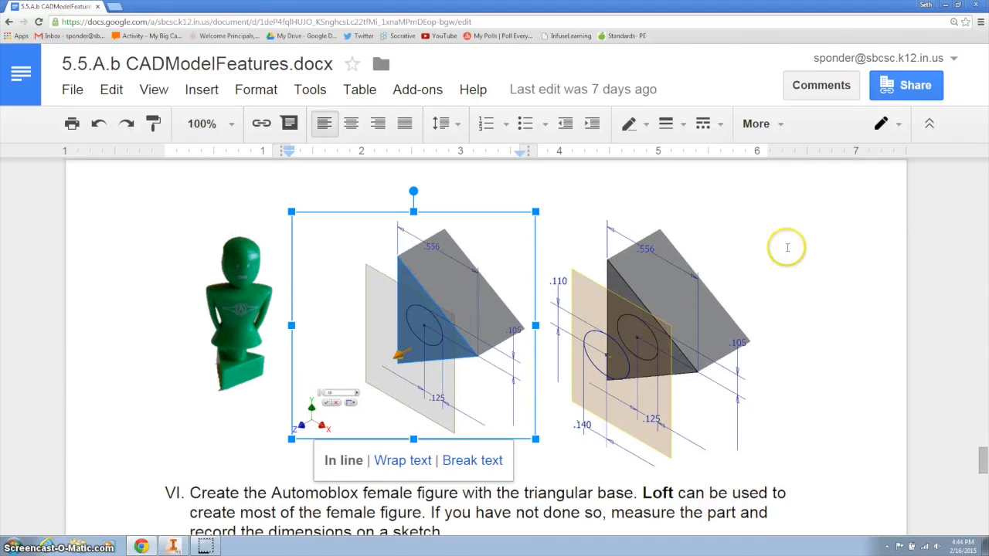
click(817, 245)
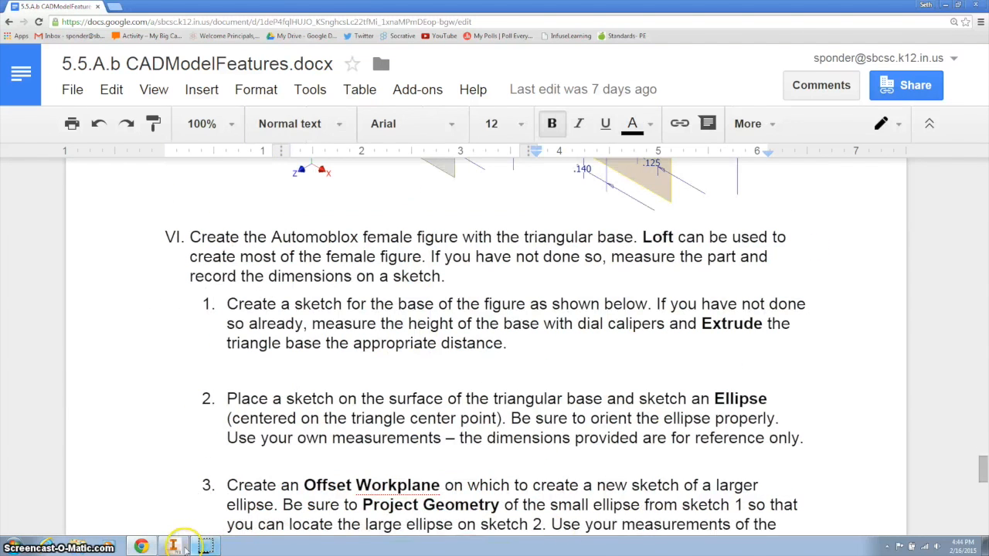
Switch back to Inventor and complete the triangular base extrusion with a distance of .32 in
click(174, 546)
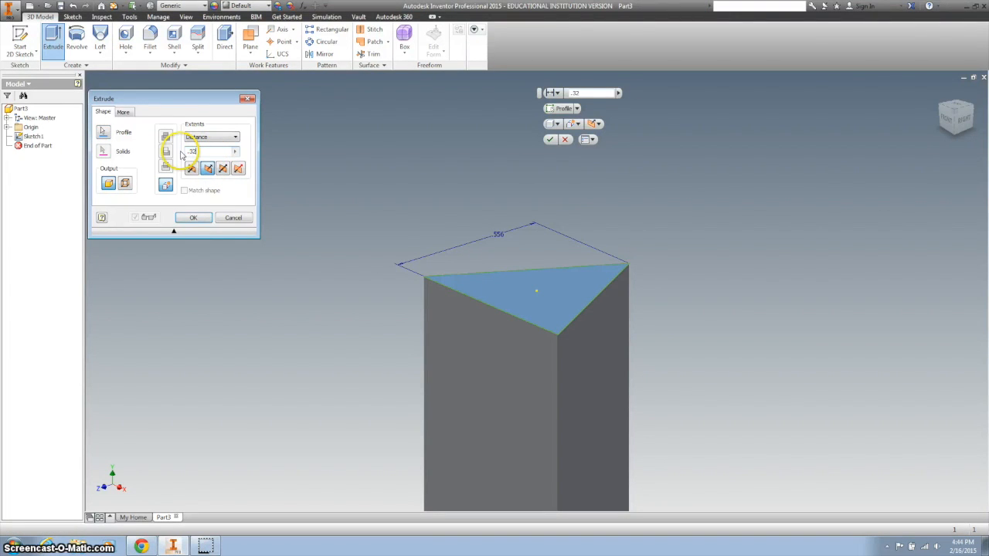
text(.32)
key(Return)
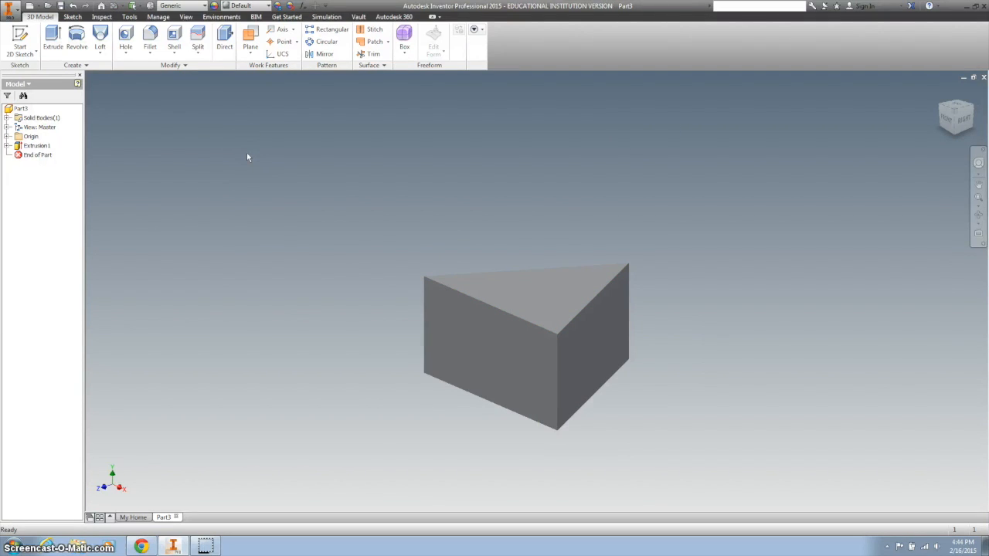
Create a sketch on the base's top face and draw an ellipse centred on the origin, with a vertical half-axis of about .13 in
click(532, 292)
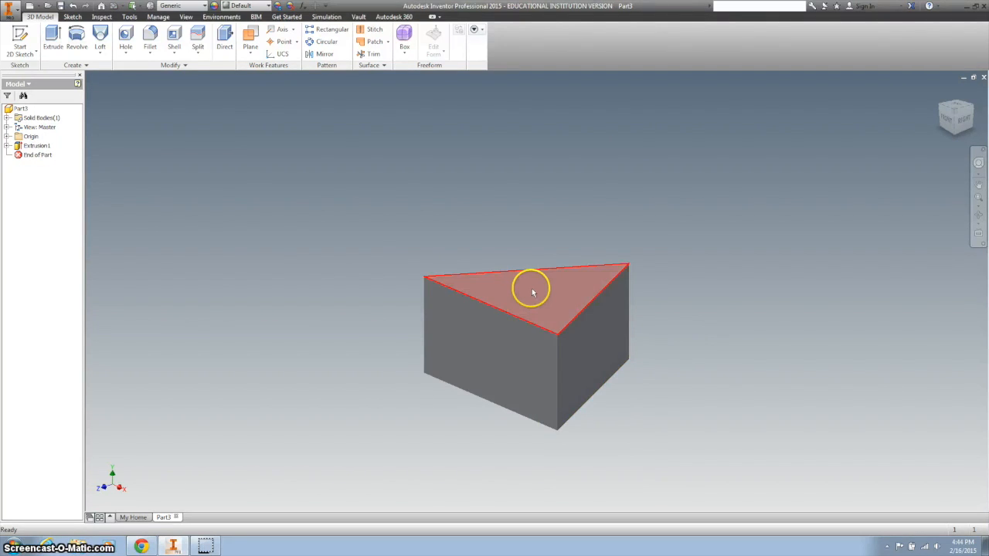
click(576, 282)
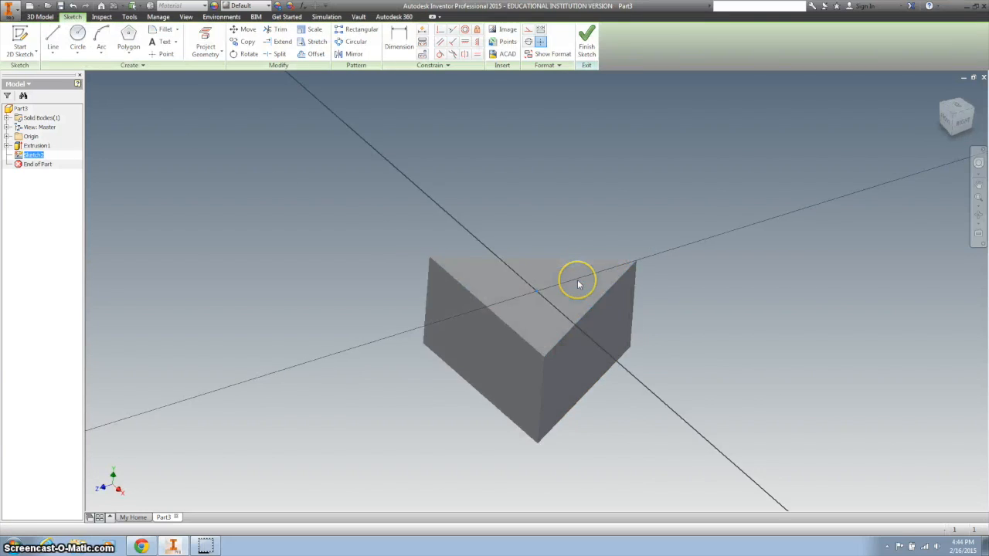
click(77, 50)
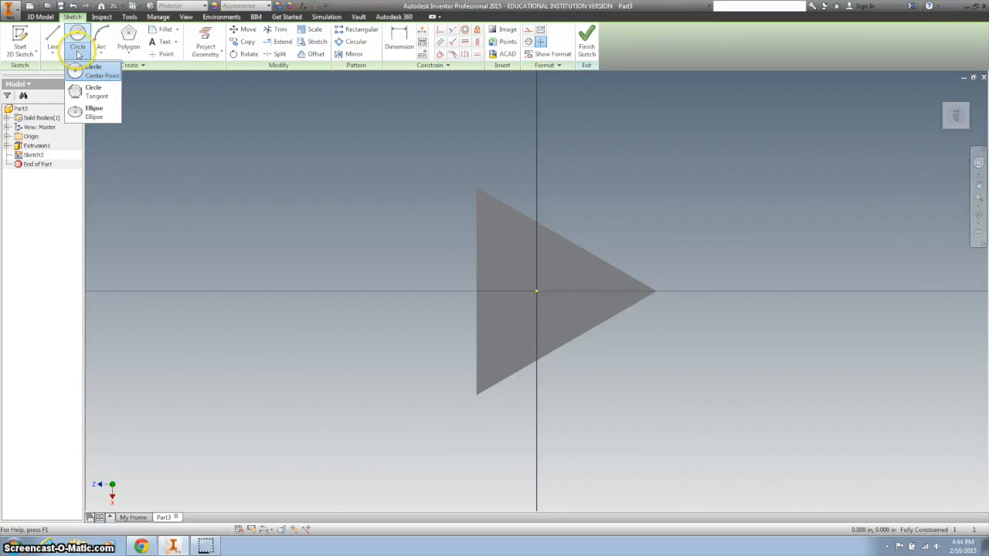
click(99, 116)
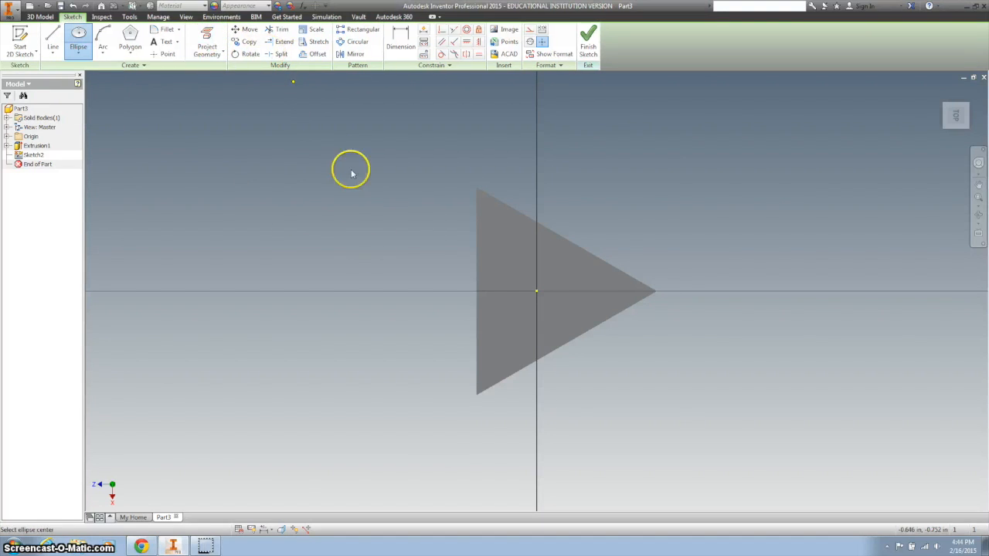
click(536, 291)
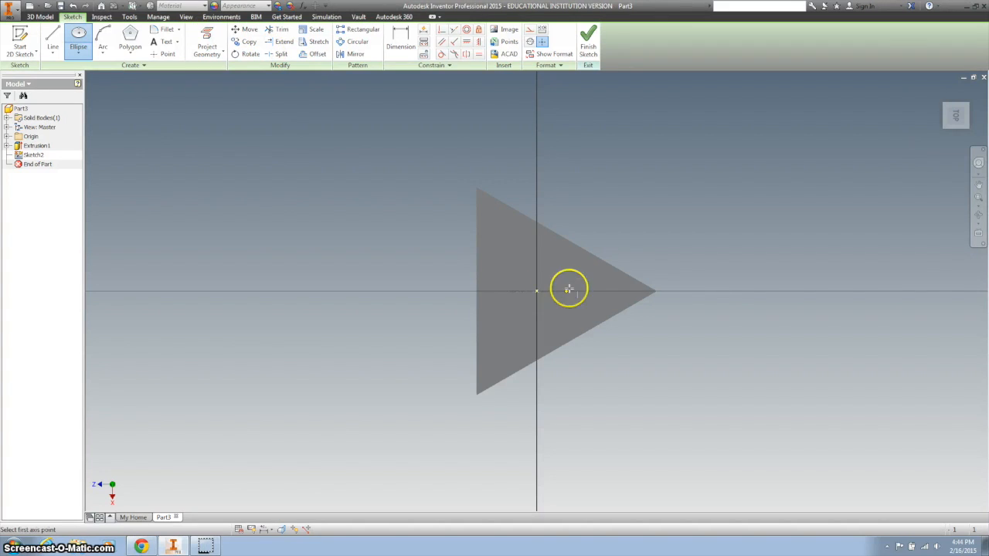
click(588, 292)
click(536, 248)
Dimension the ellipse's vertical half-axis and set it to .105 in
click(401, 35)
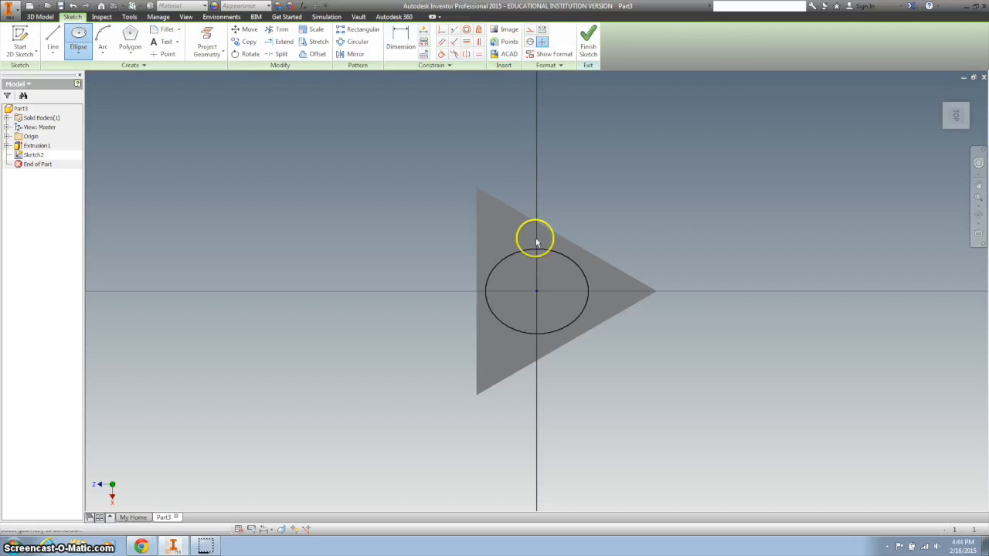
click(566, 260)
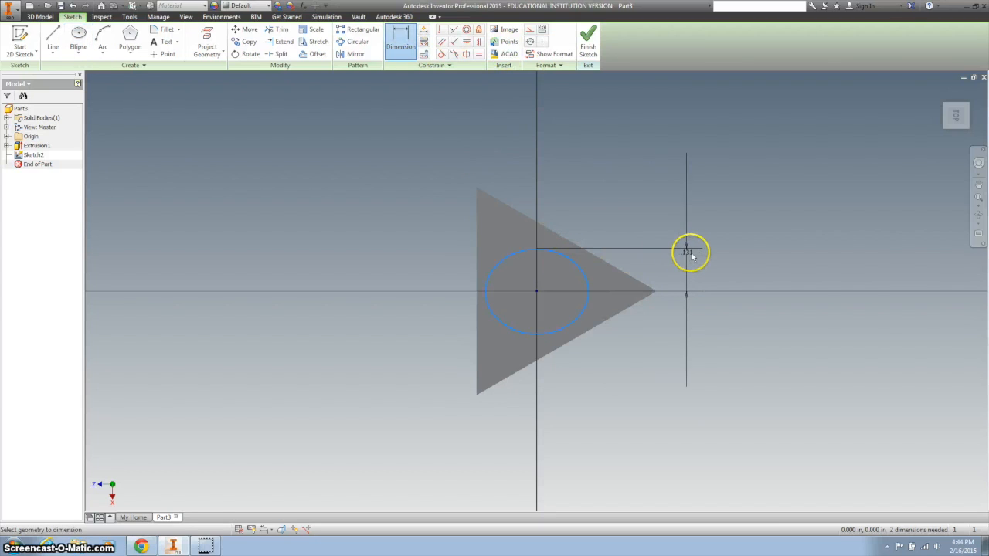
click(692, 255)
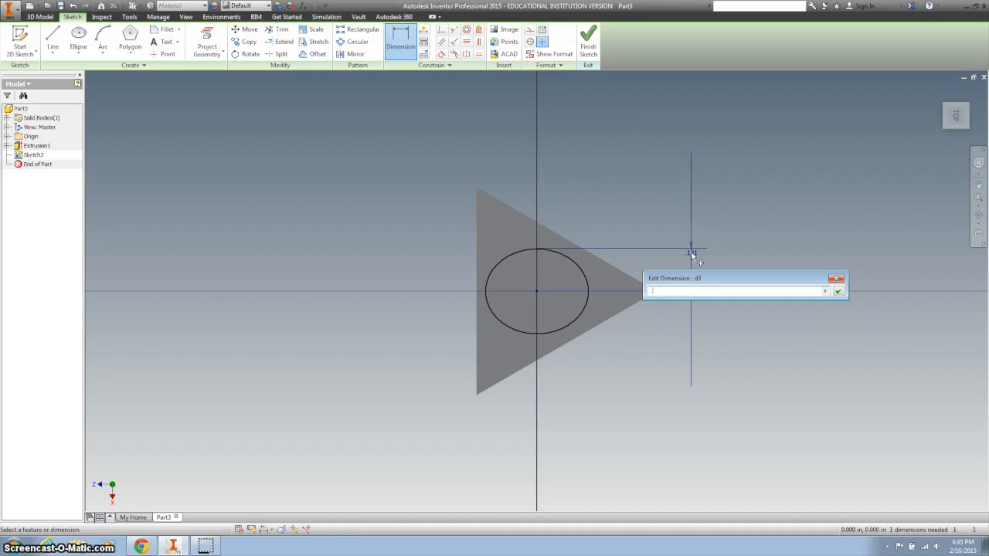
text(.105)
key(Return)
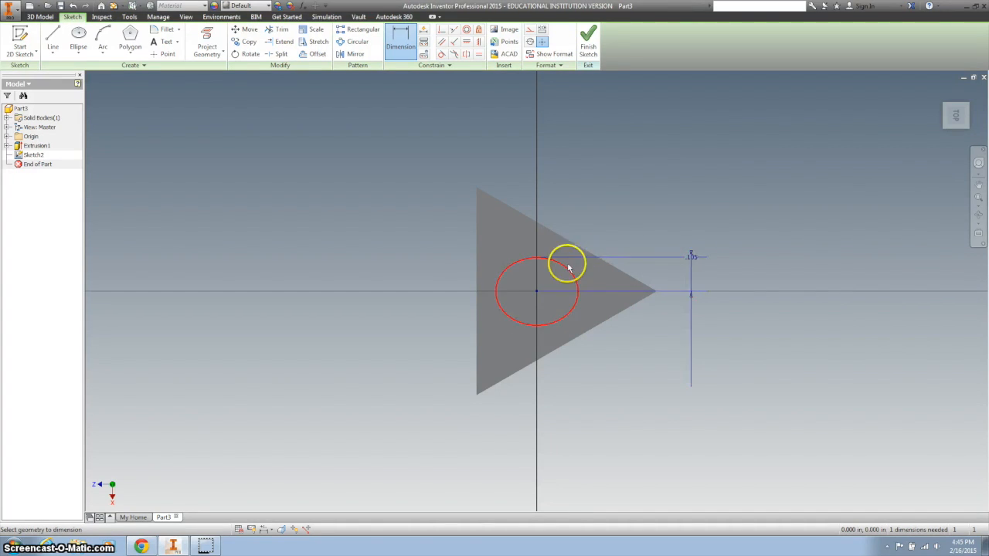
Dimension the ellipse's horizontal half-axis and set it to .125 in
click(553, 260)
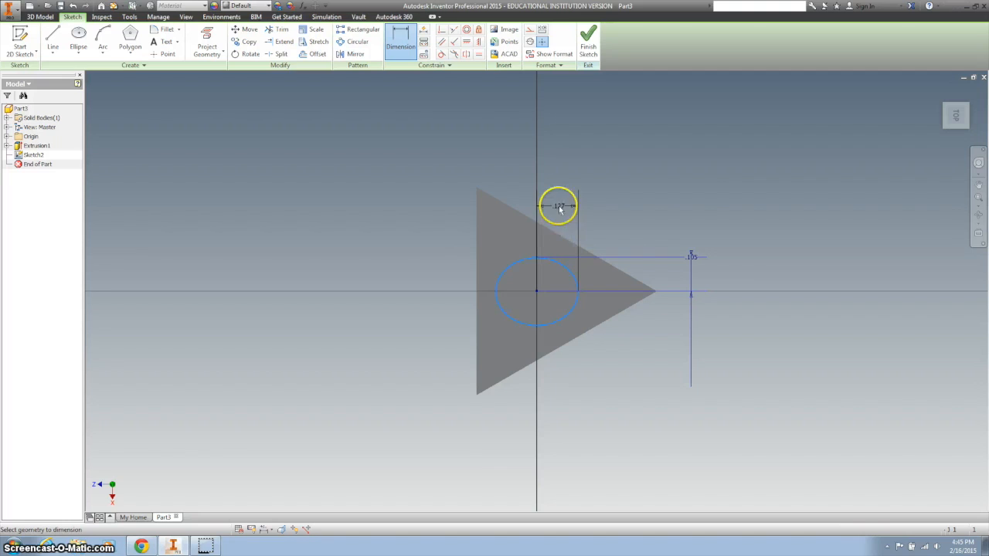
click(561, 184)
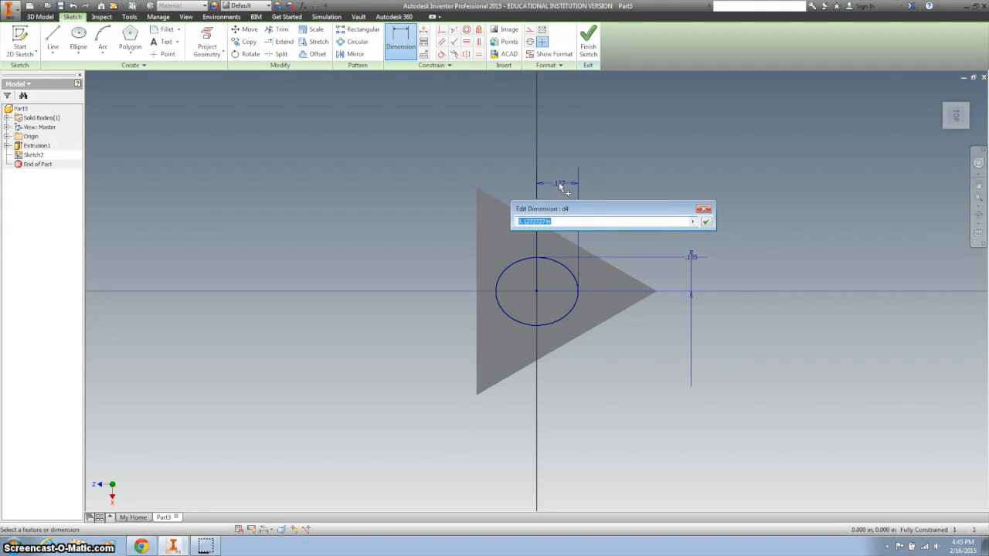
key(Return)
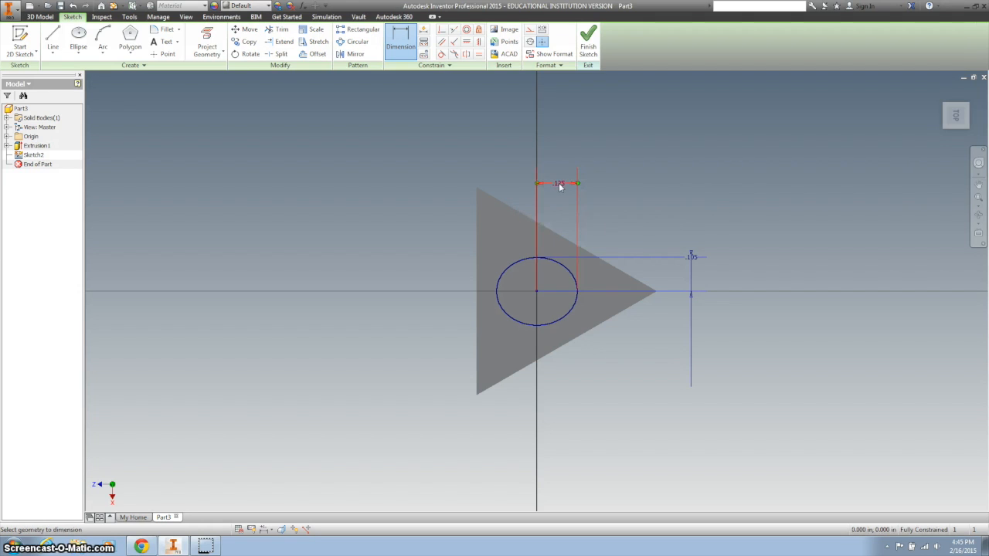
Move the ellipse's .125 dimension below the ellipse and finish the sketch
double_click(561, 185)
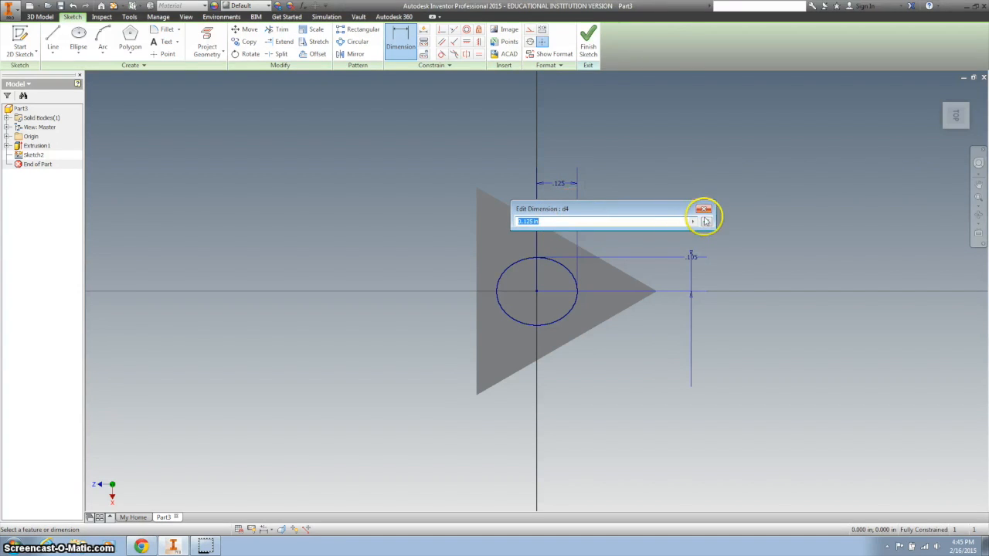
click(704, 220)
key(Escape)
click(557, 183)
drag(560, 241, 556, 379)
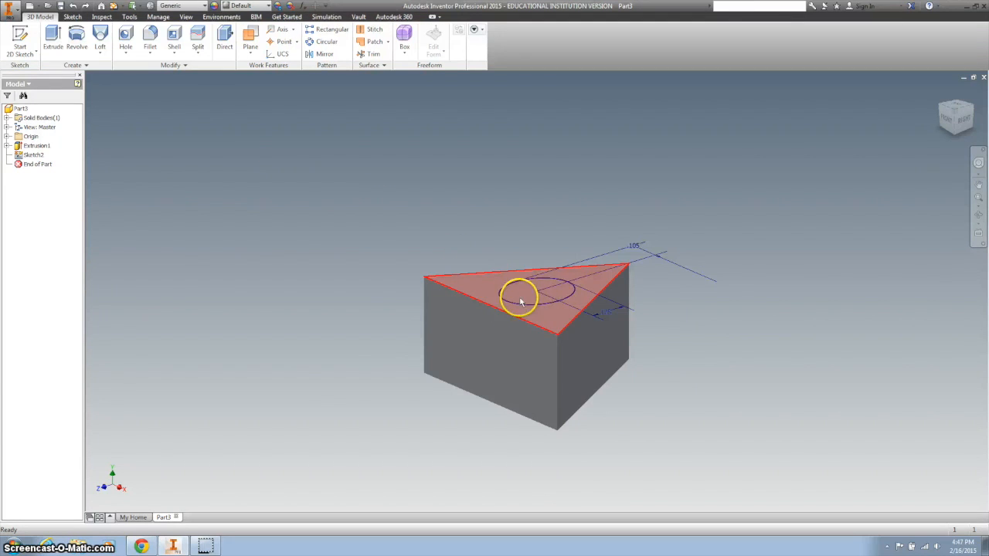
Create a work plane offset .19 in above the base's top face
click(250, 48)
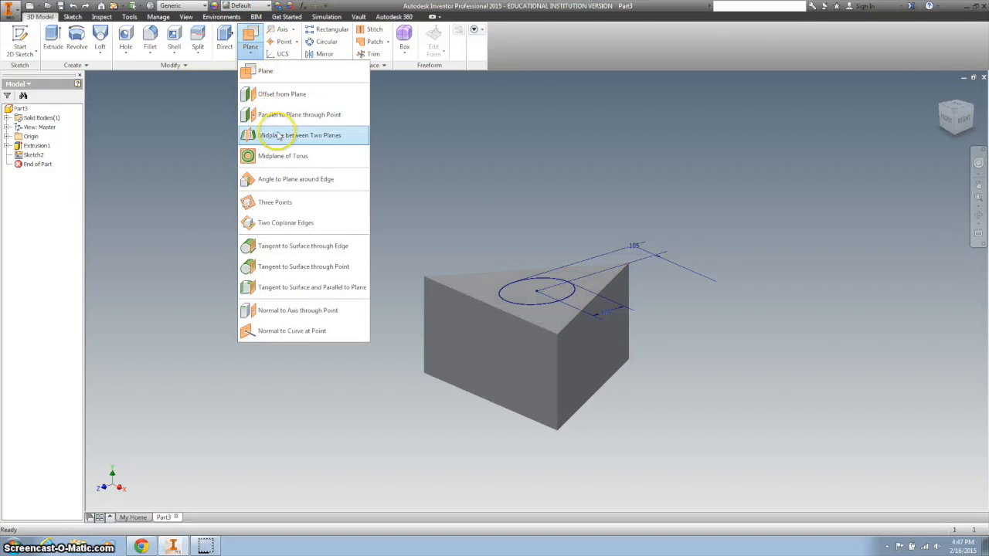
click(280, 96)
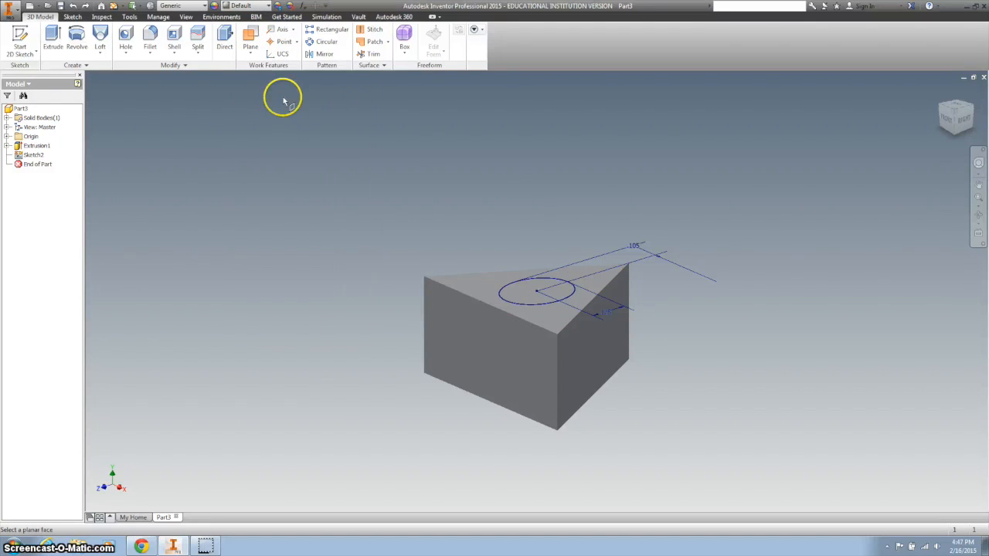
click(482, 289)
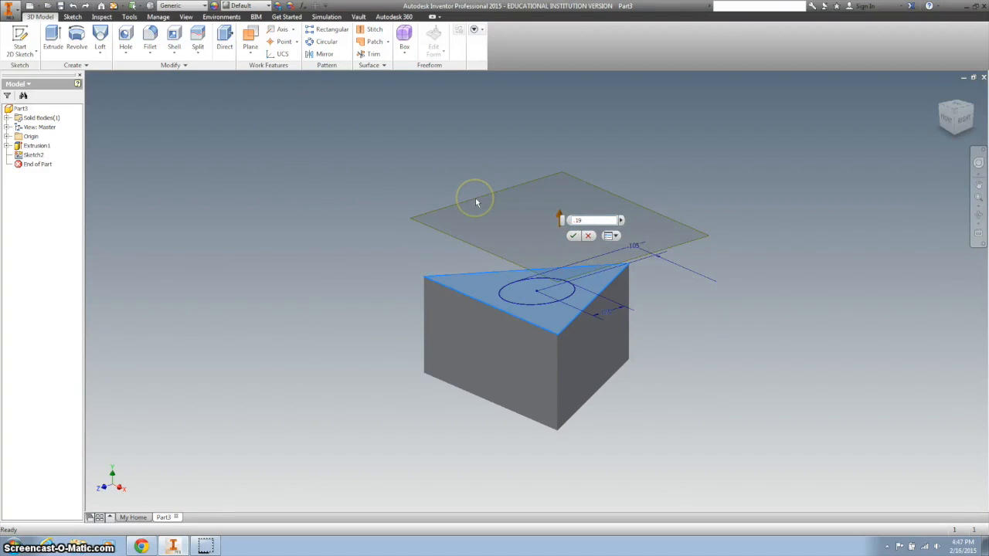
key(Return)
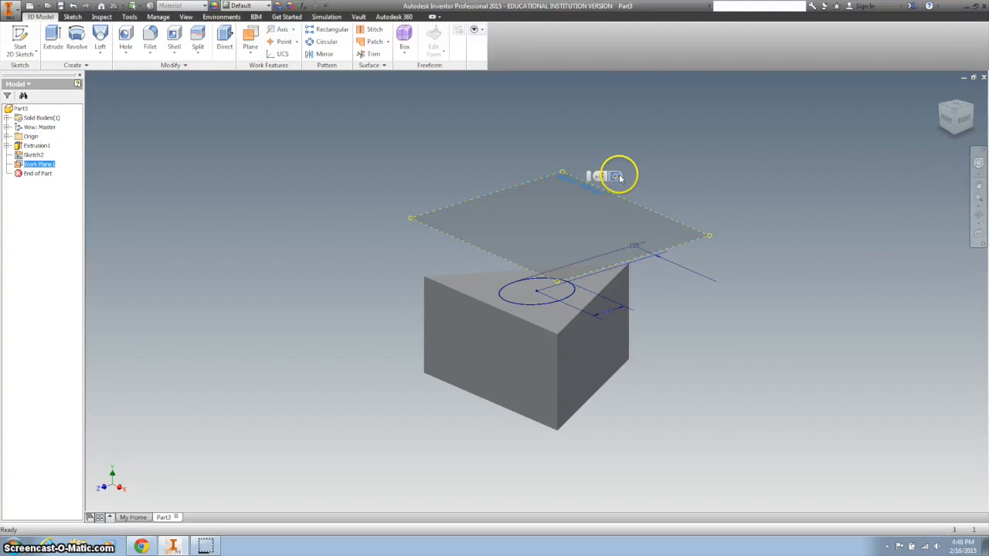
Create a sketch on the offset work plane and draw an ellipse centred on the origin, with a vertical half-axis of about .217 in
click(616, 176)
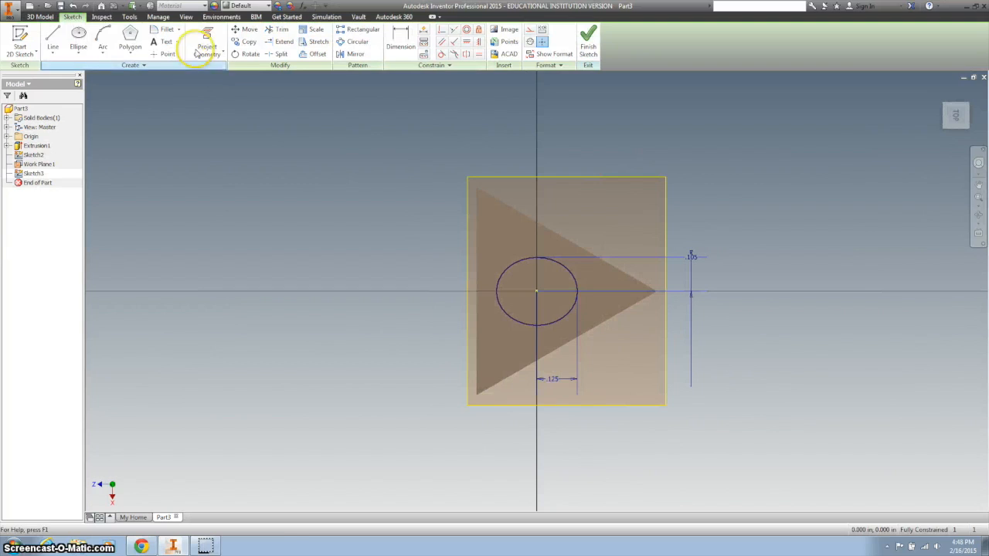
click(79, 35)
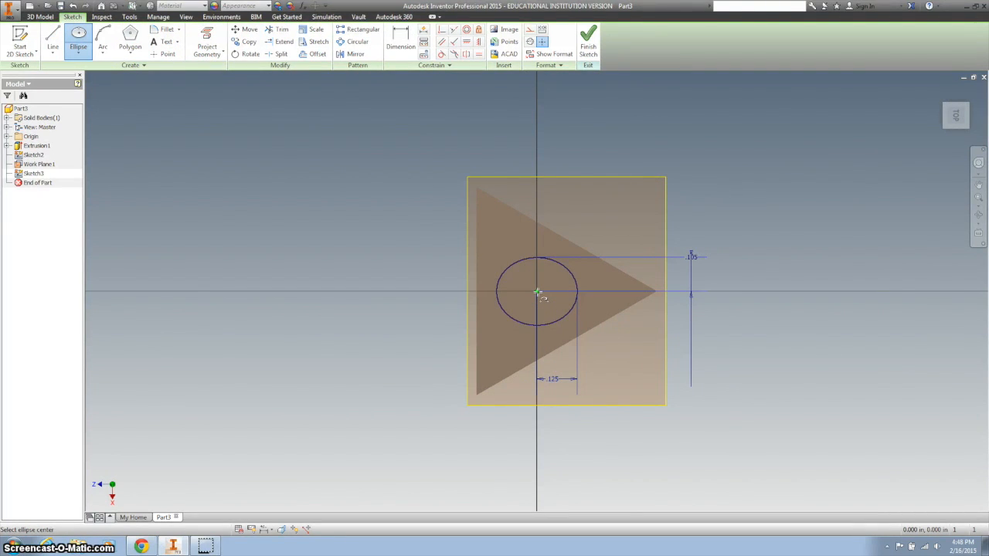
click(611, 291)
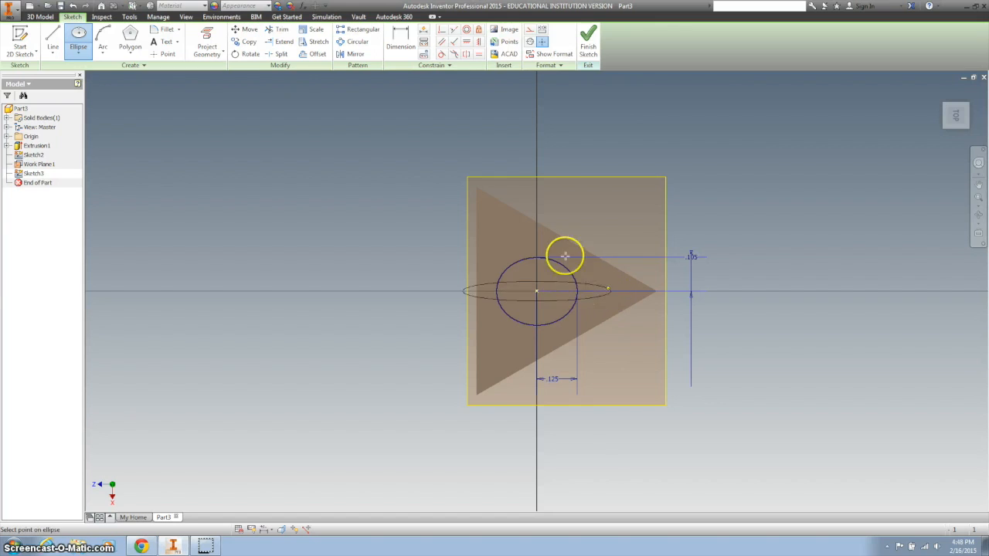
click(527, 222)
Dimension the new ellipse's vertical half-axis and set it to .110 in
click(400, 44)
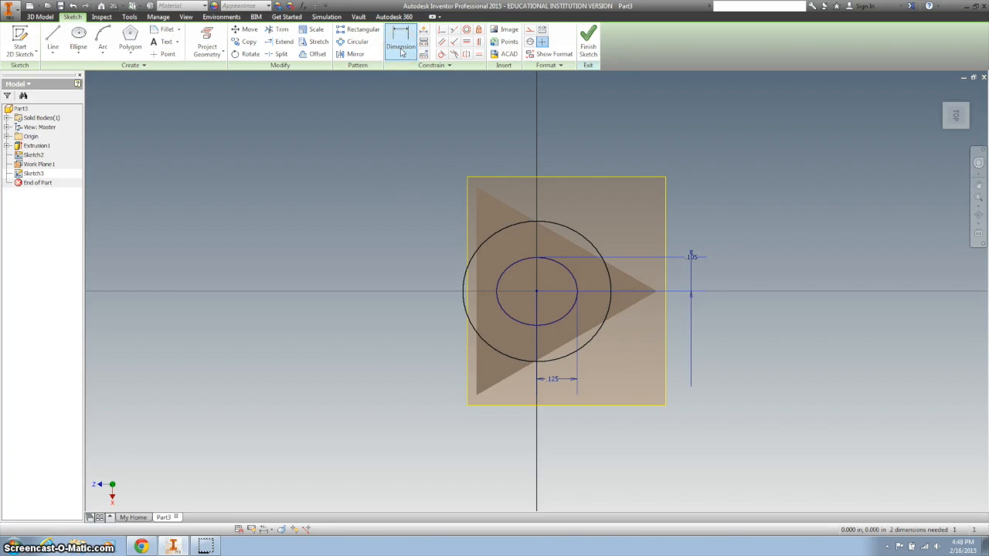
click(495, 235)
click(405, 253)
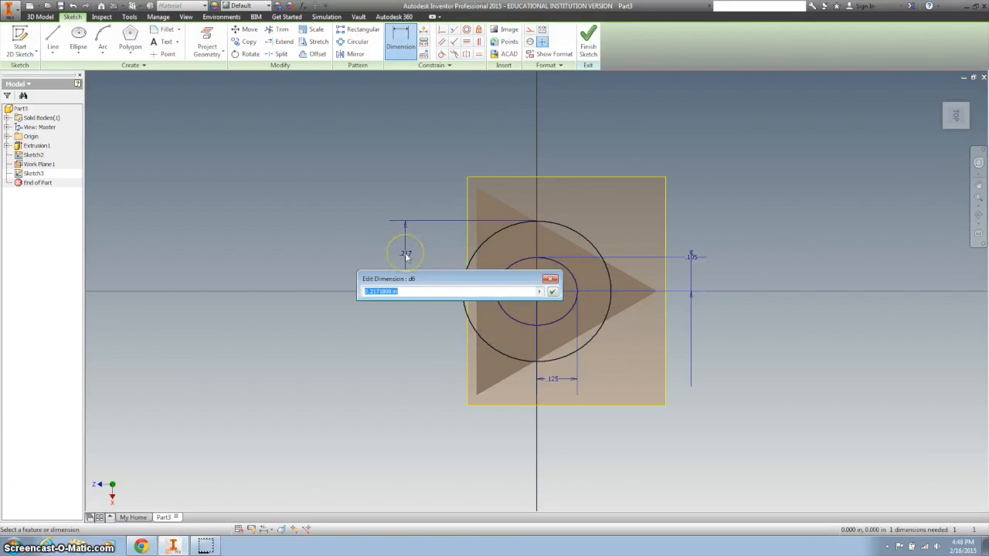
text(.113)
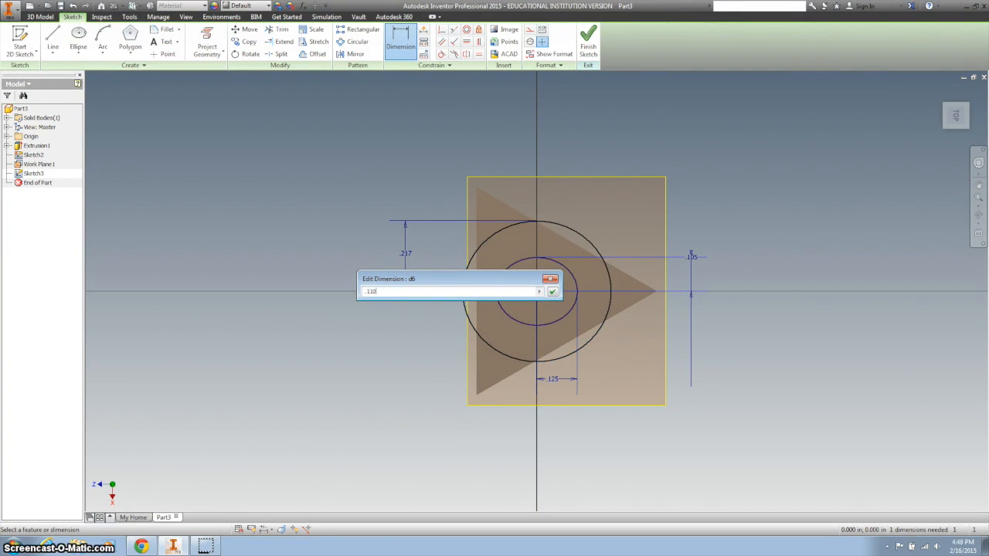
key(Return)
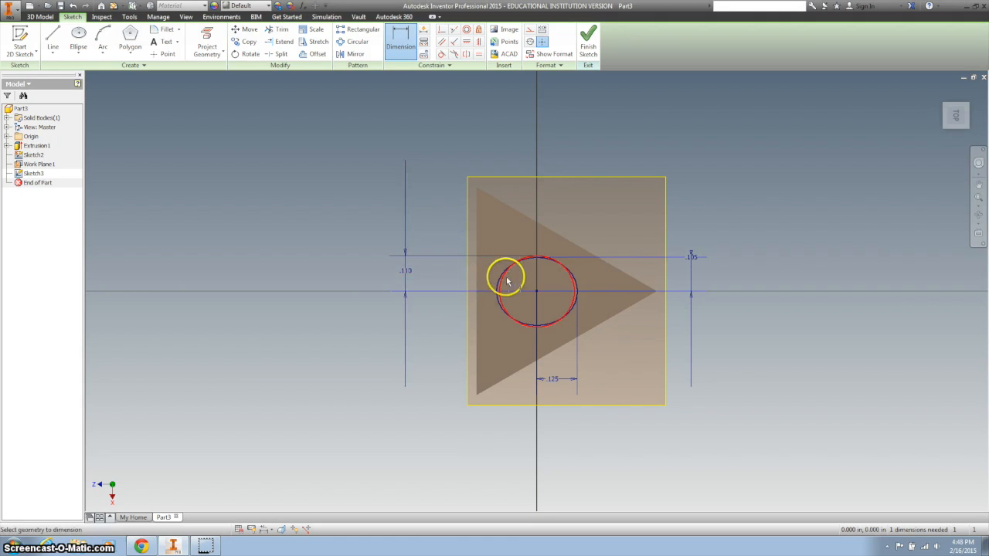
Dimension the new ellipse's horizontal half-axis, set it to .14 in, and finish the sketch
scroll(504, 281, down, 5)
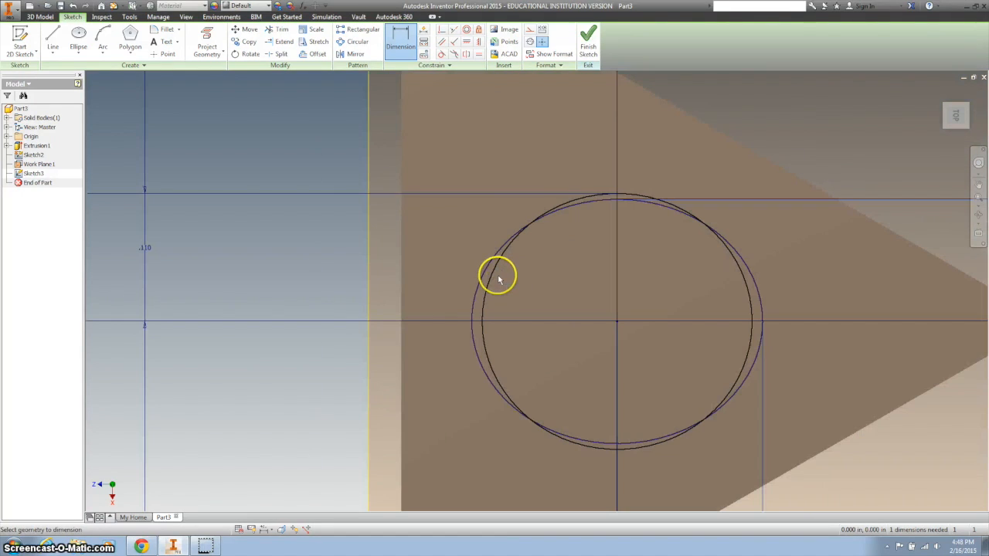
scroll(497, 279, up, 3)
click(496, 275)
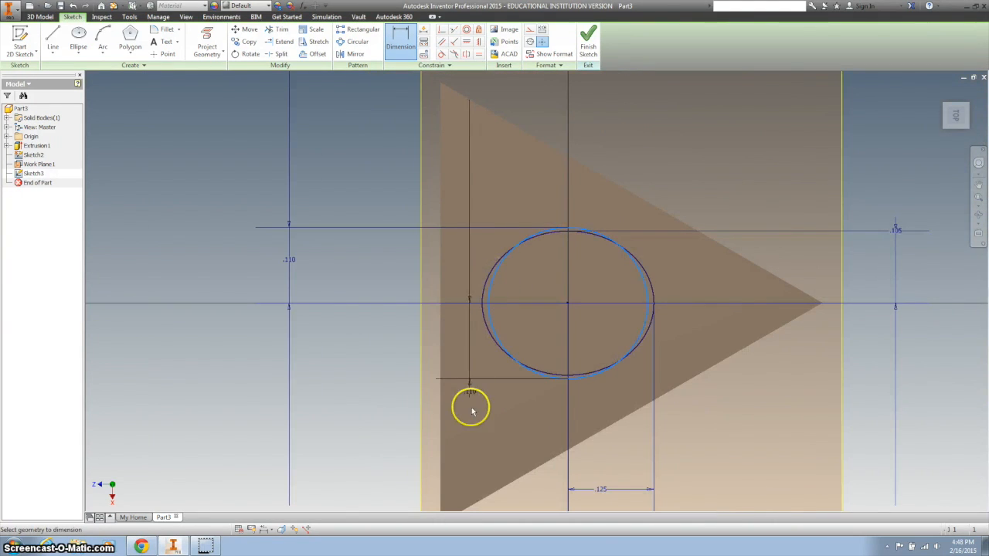
click(506, 440)
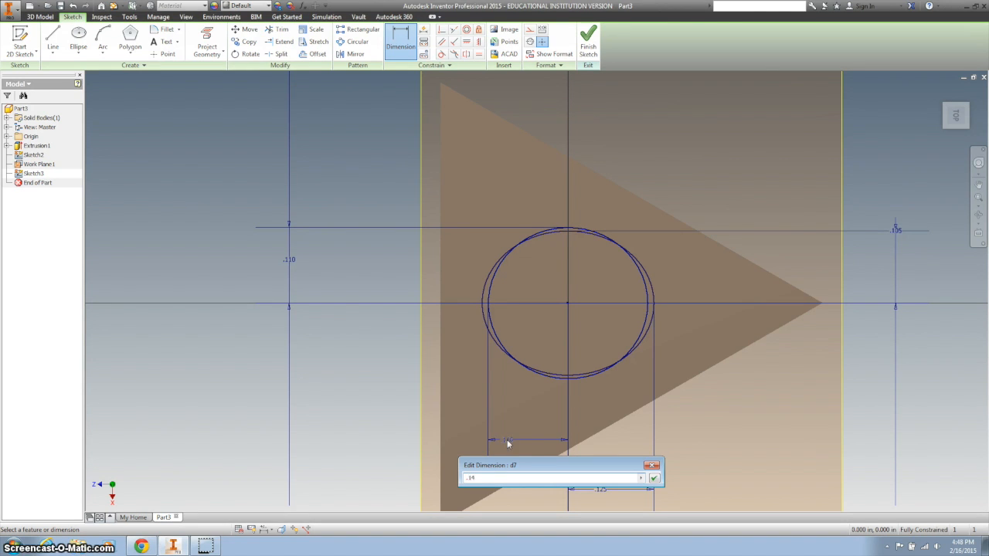
key(Return)
click(597, 40)
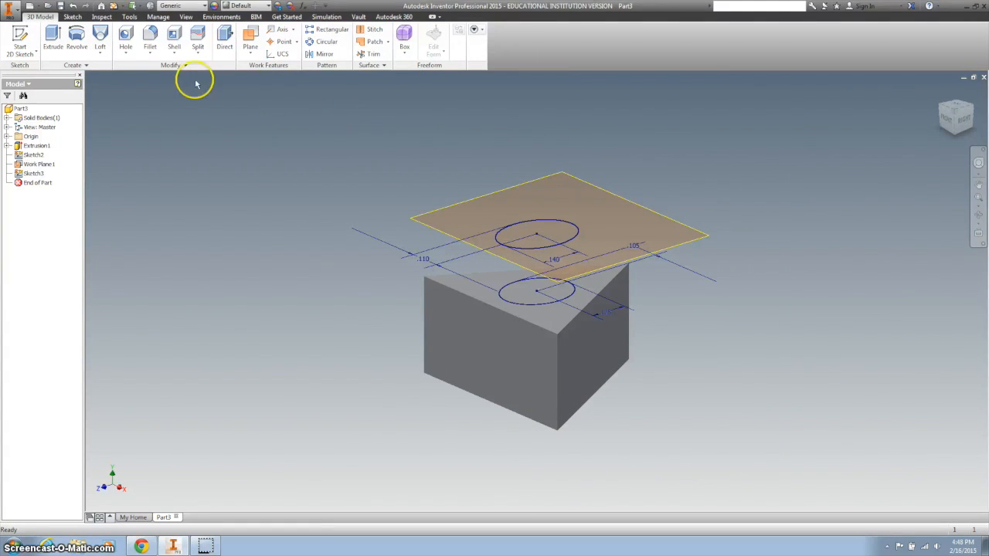
Loft a solid from the ellipse on the base's top face to the ellipse on the offset work plane
click(100, 36)
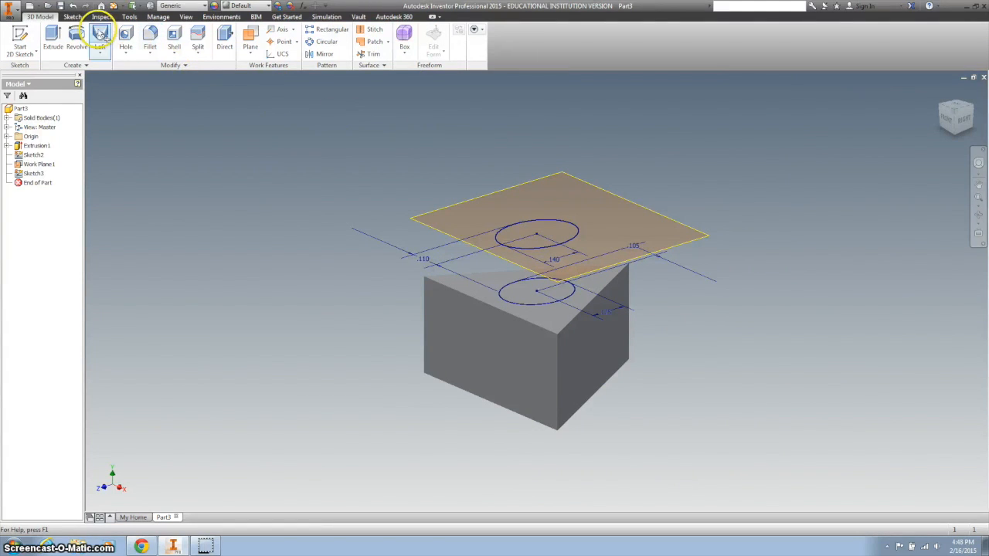
click(504, 293)
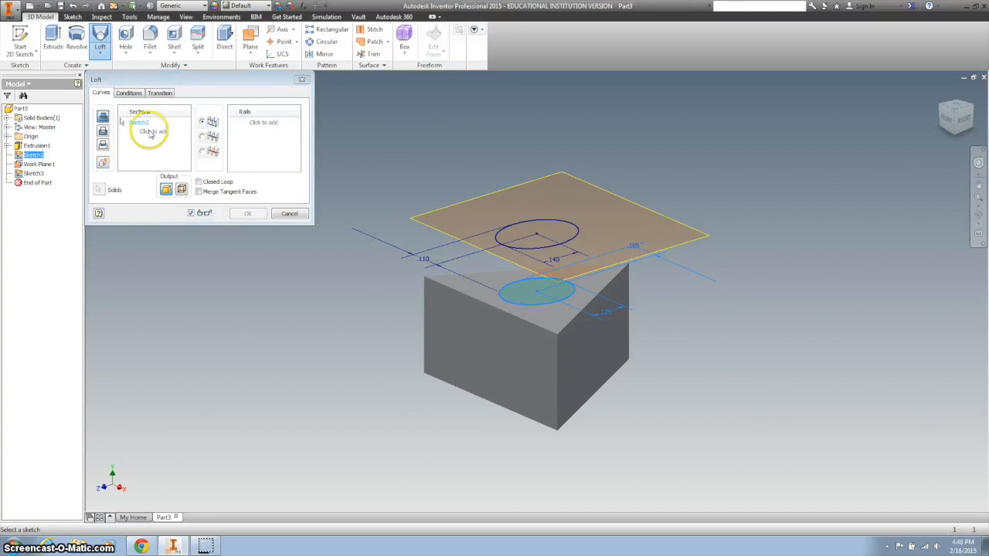
click(150, 133)
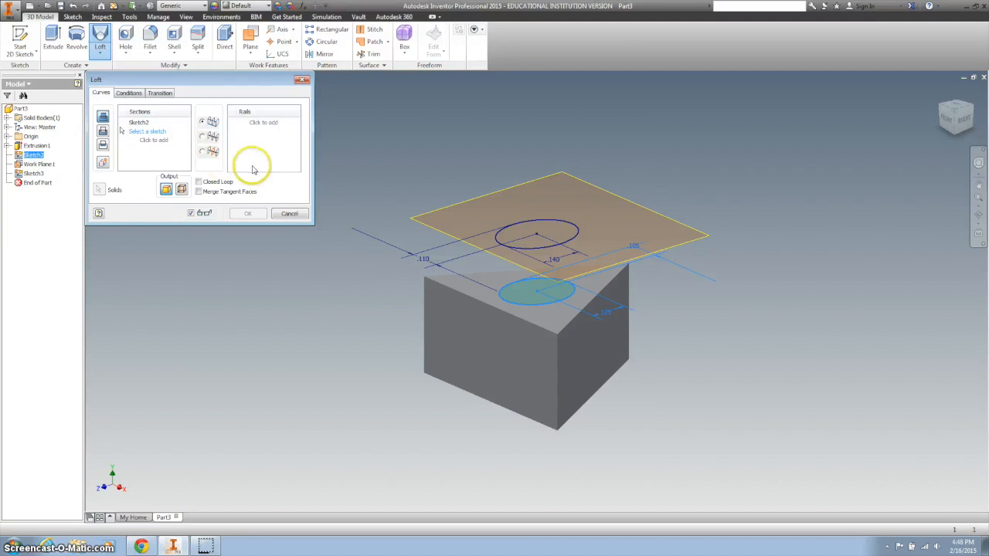
click(533, 224)
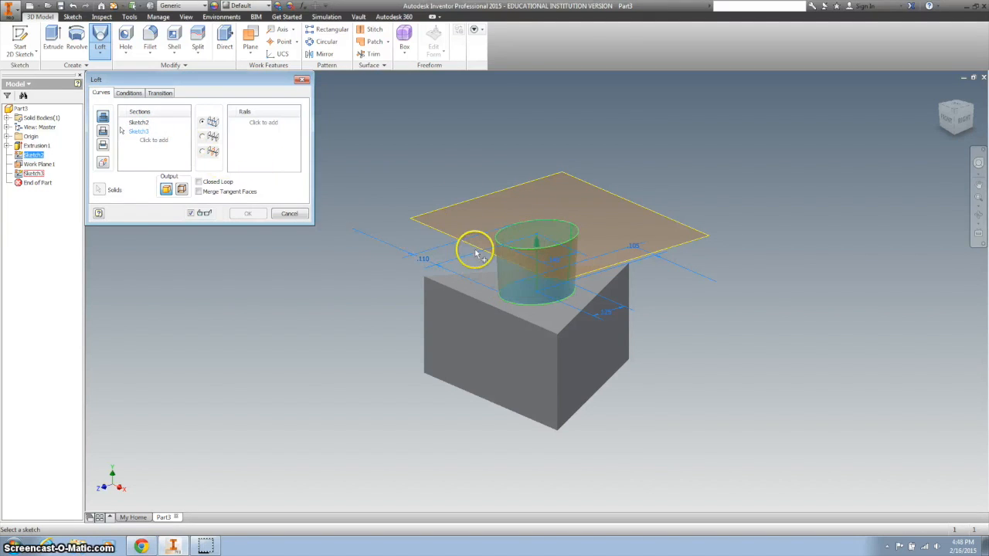
click(247, 214)
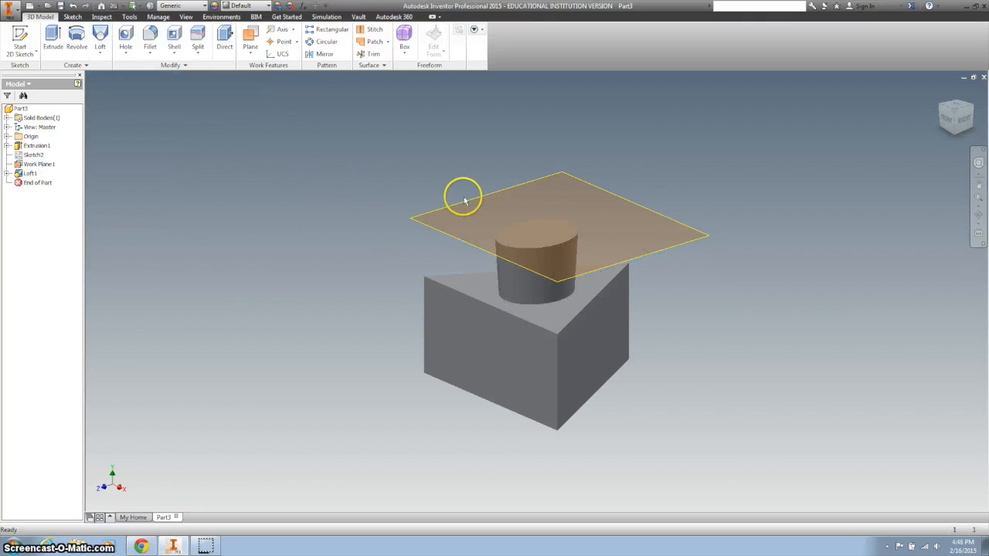
shift+middle_drag(683, 338, 647, 322)
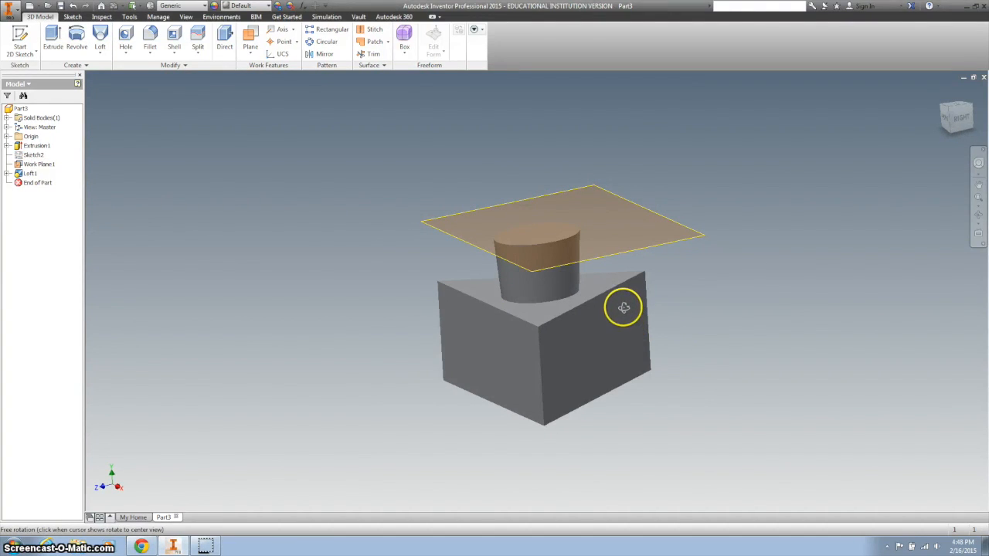
click(943, 88)
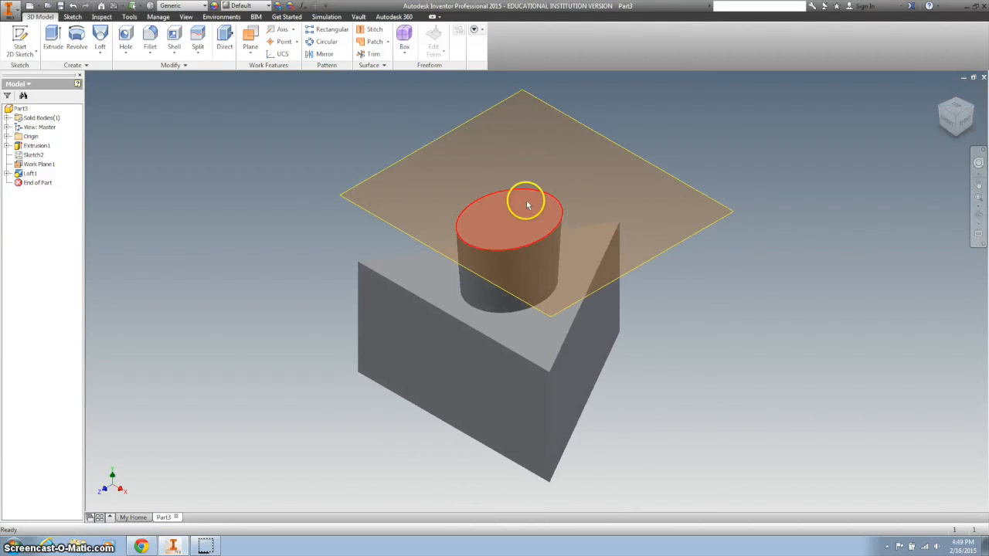